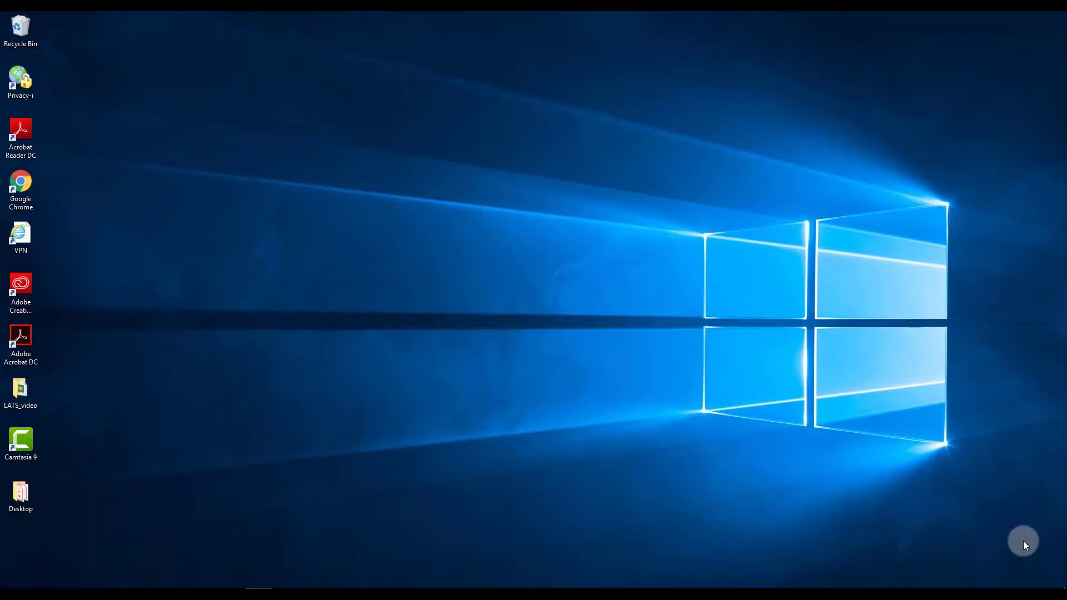
# Open Google Chrome on the myLG HVAC Downloads page.
pyautogui.click(146, 582)
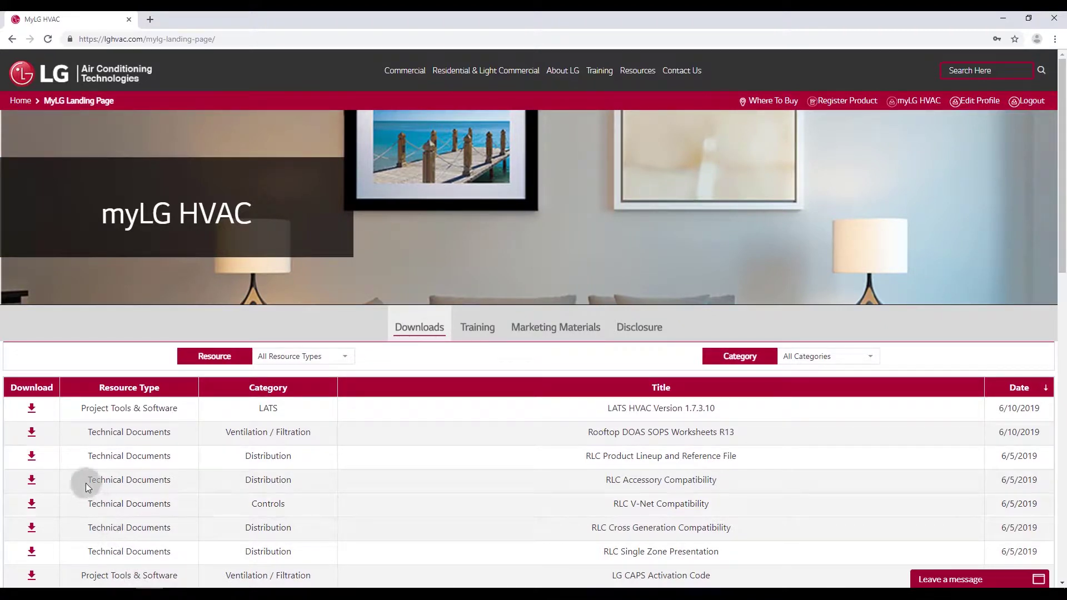
# Download LATS HVAC Version 1.7.3.10 and minimize Chrome to reveal the archive.
pyautogui.click(32, 409)
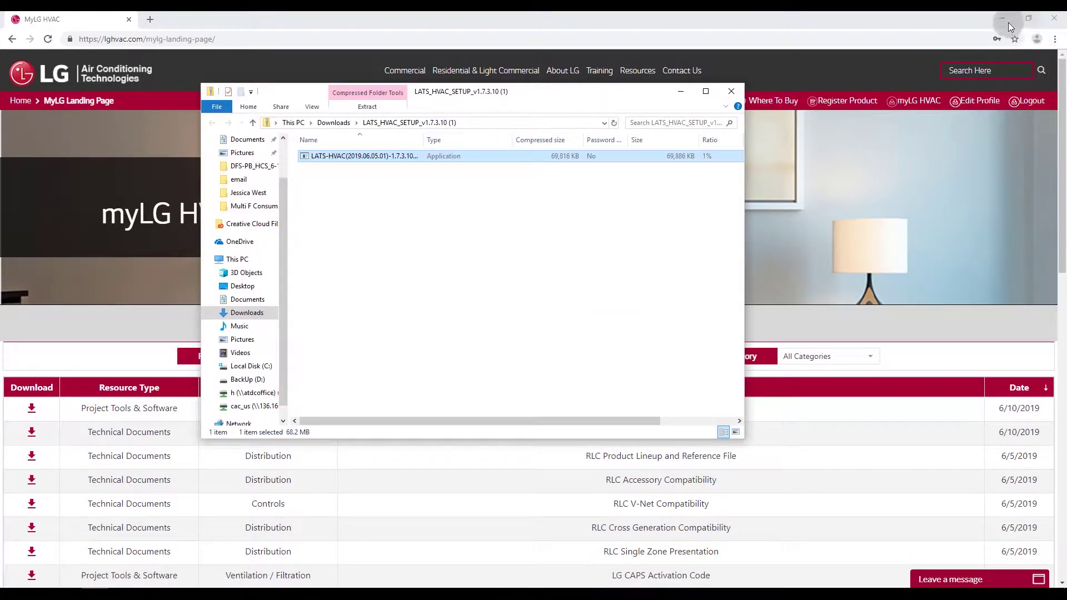
pyautogui.click(1002, 21)
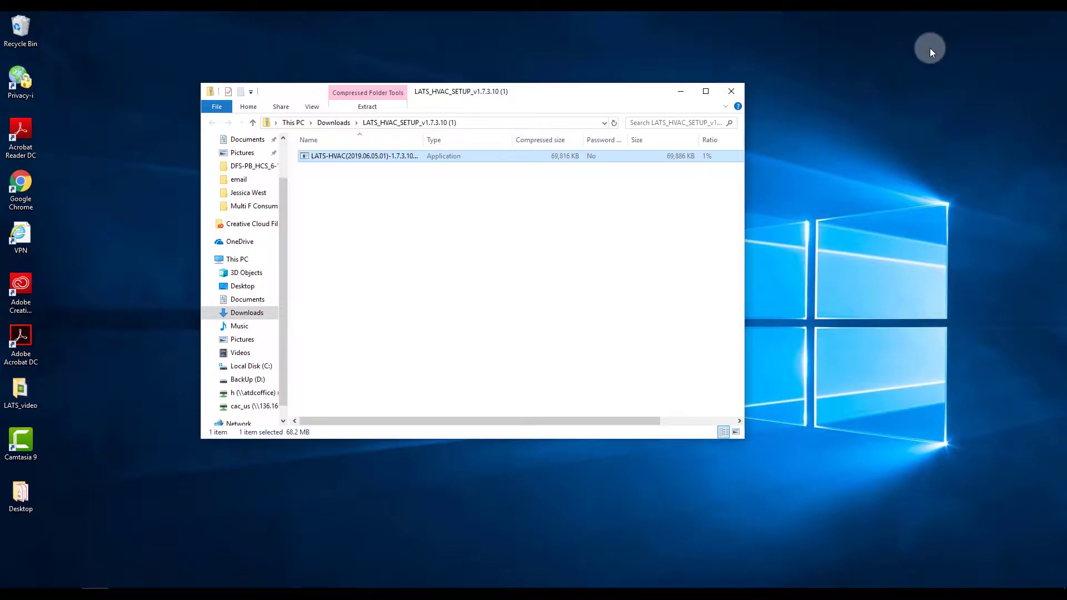
# Launch the LATS-HVAC setup and accept the terms, international transfer and privacy agreements.
pyautogui.doubleClick(473, 161)
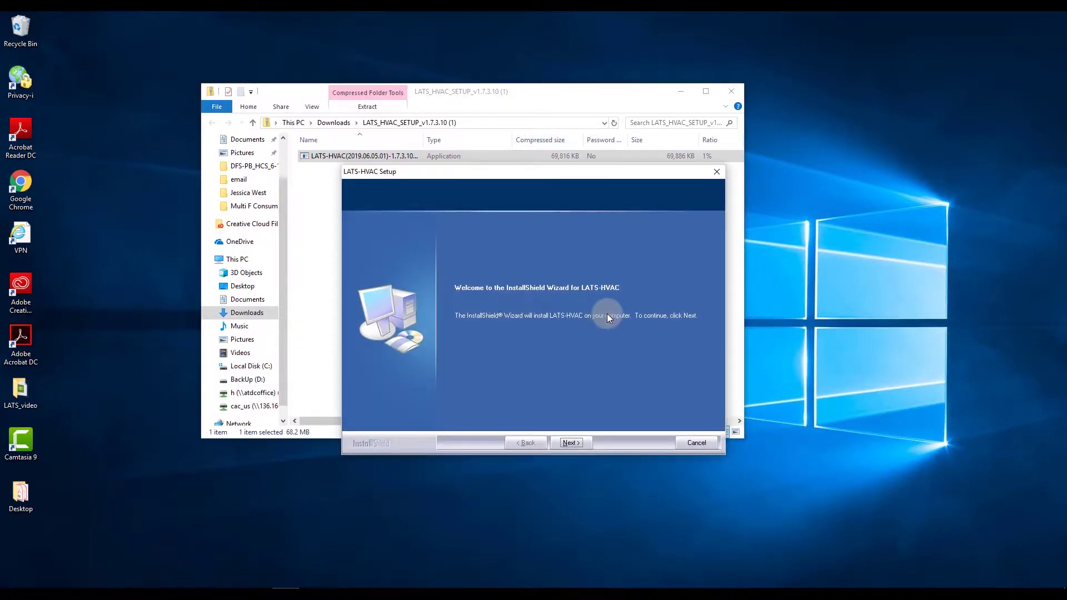
pyautogui.press('Return')
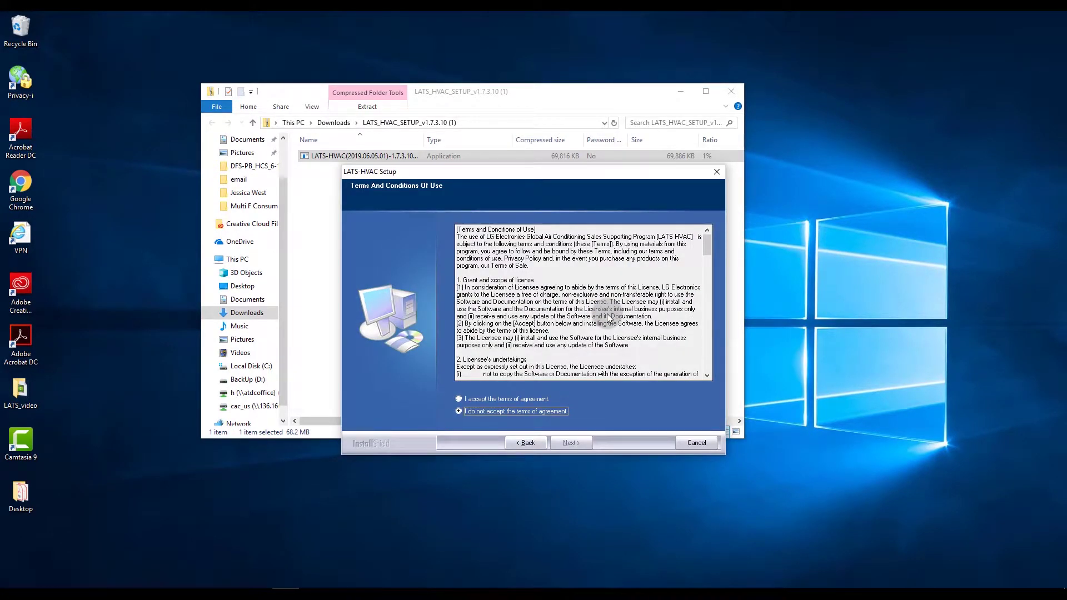
pyautogui.press('Up')
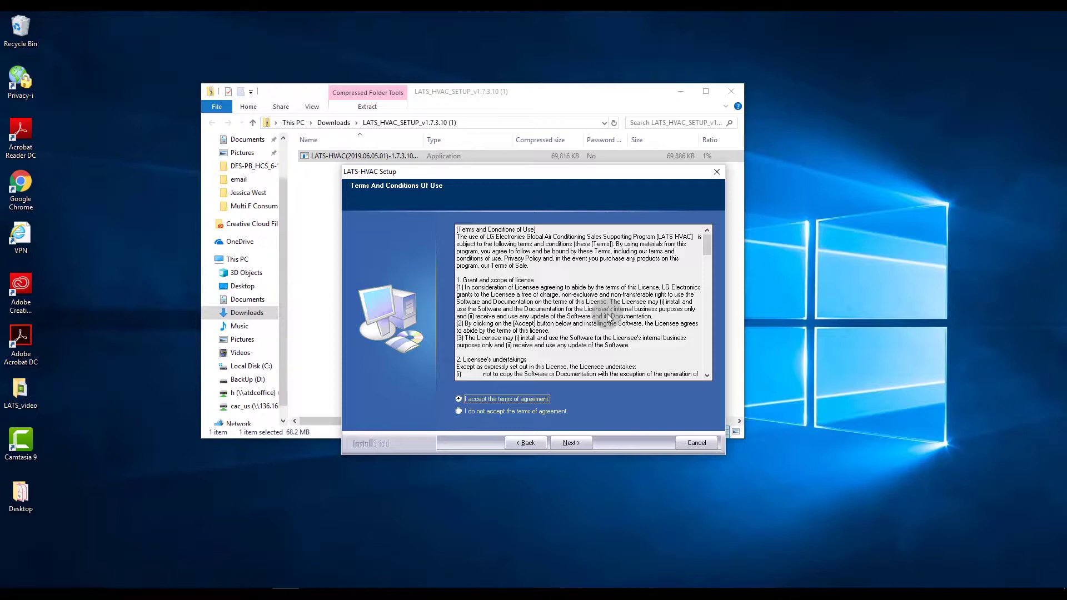
pyautogui.press('Return')
pyautogui.press('Up')
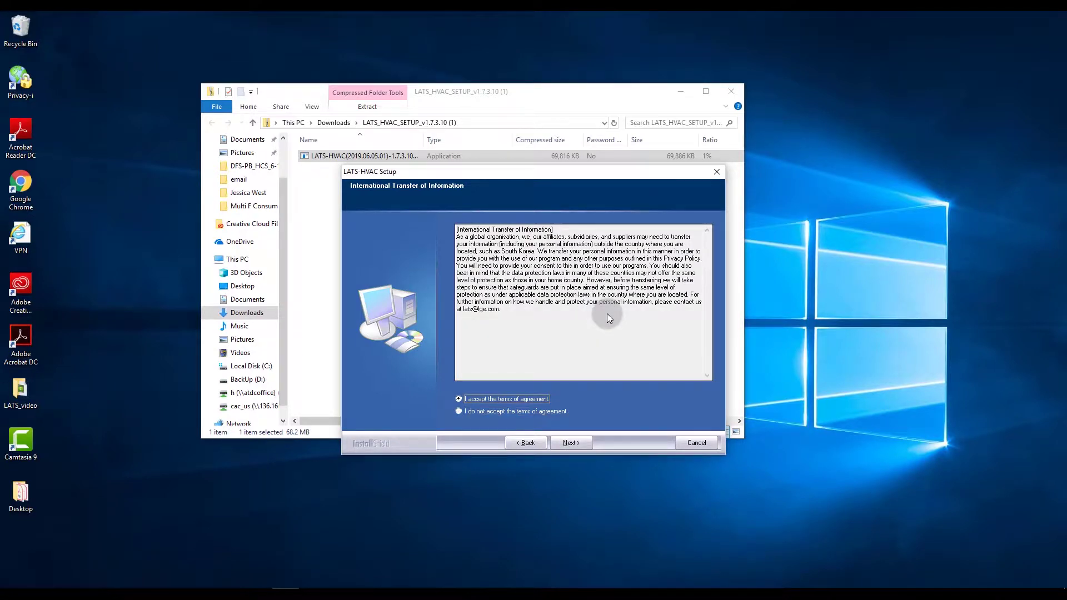
pyautogui.press('Return')
pyautogui.press('Up')
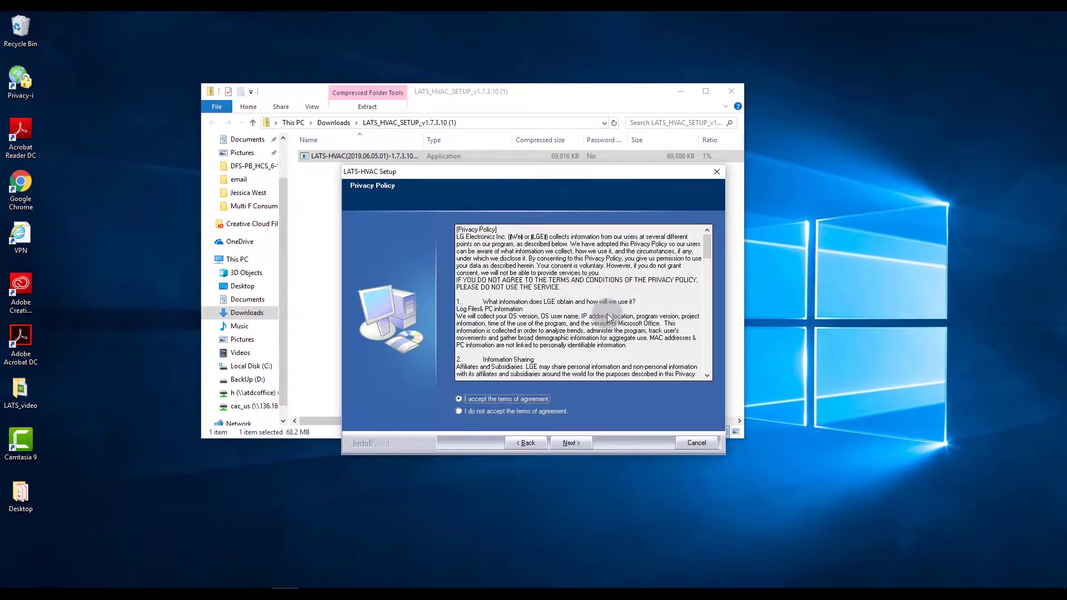
# Enter user name, company LG Electronics, e-mail and serial number, then start installing.
pyautogui.press('Return')
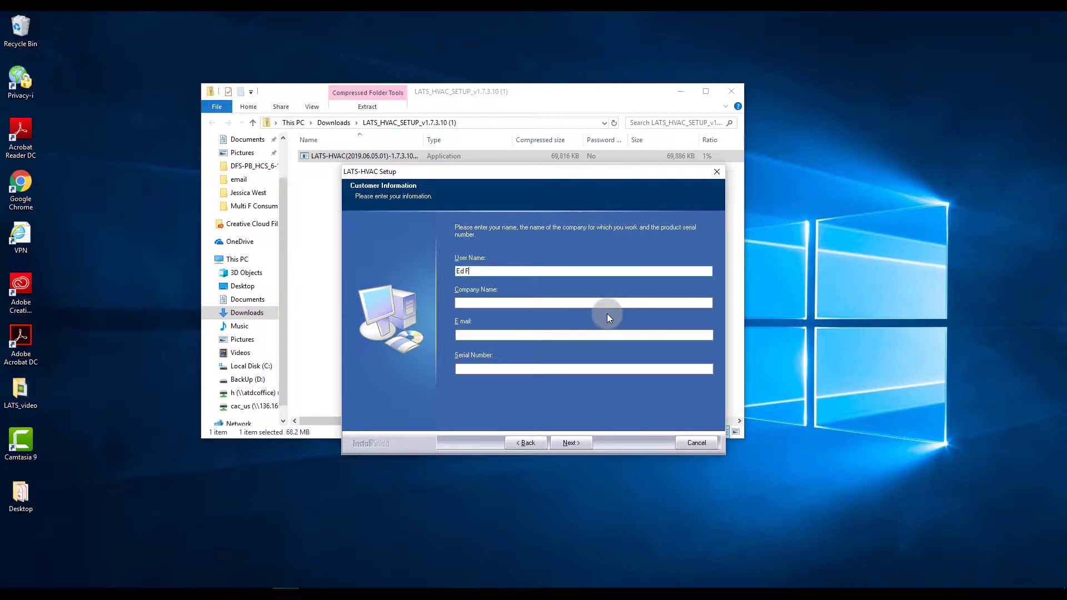
pyautogui.press('Tab')
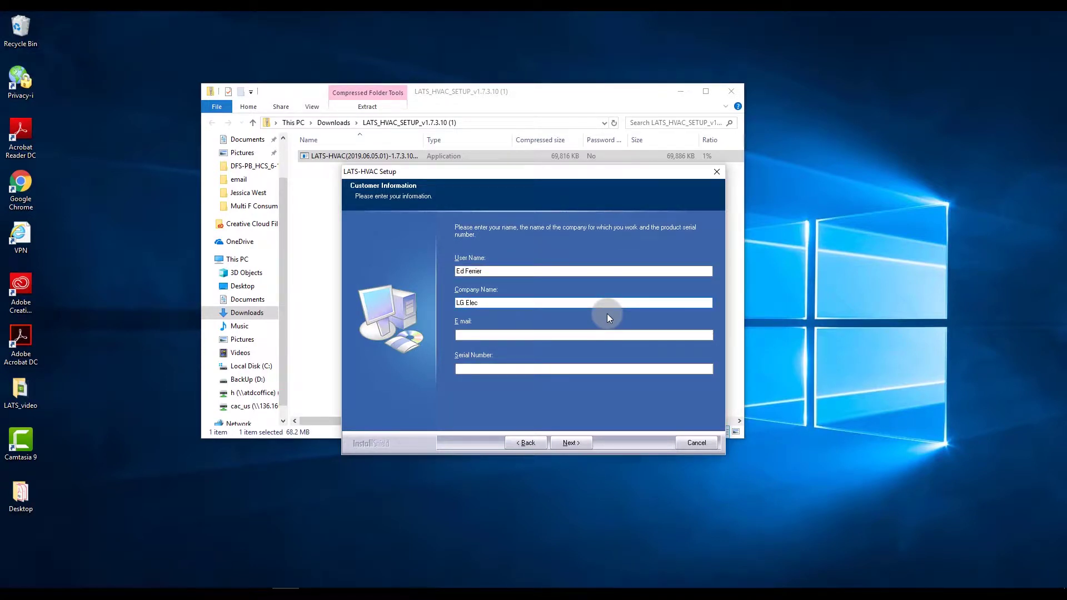
pyautogui.press('Tab')
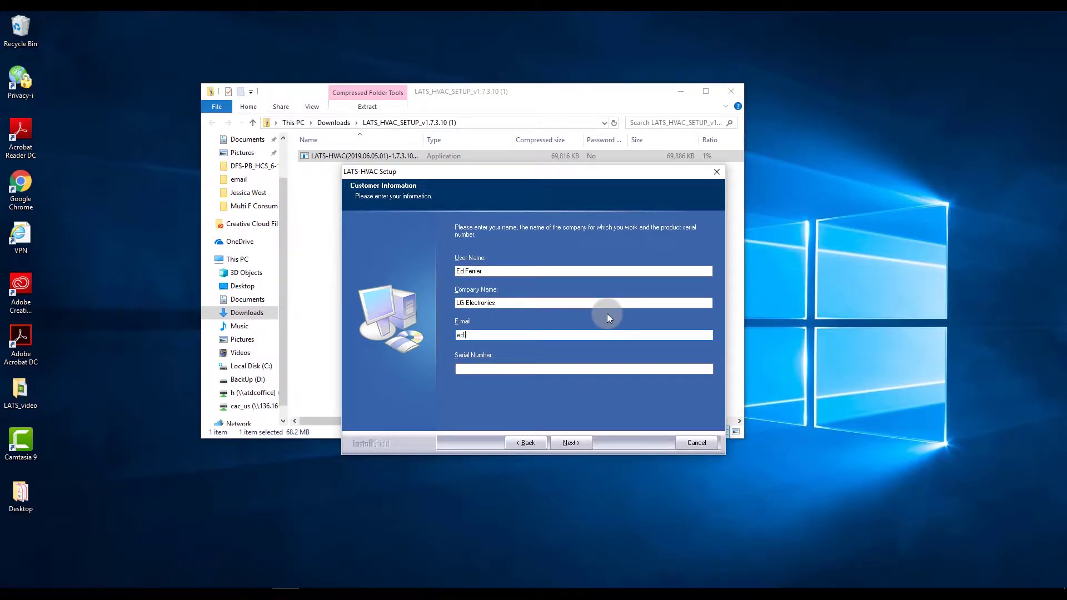
pyautogui.press('Tab')
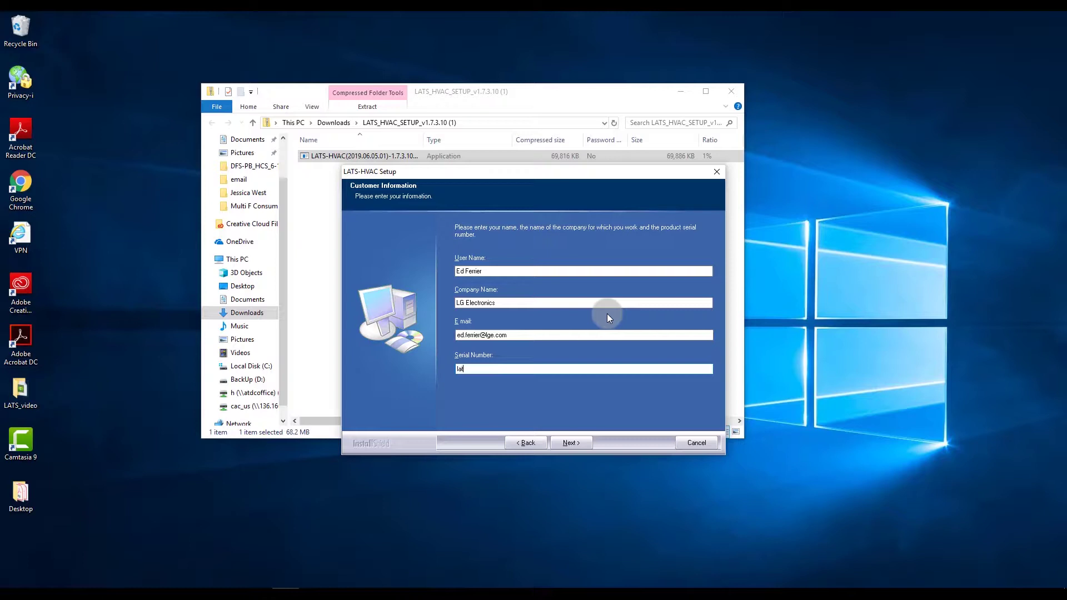
pyautogui.press('Return')
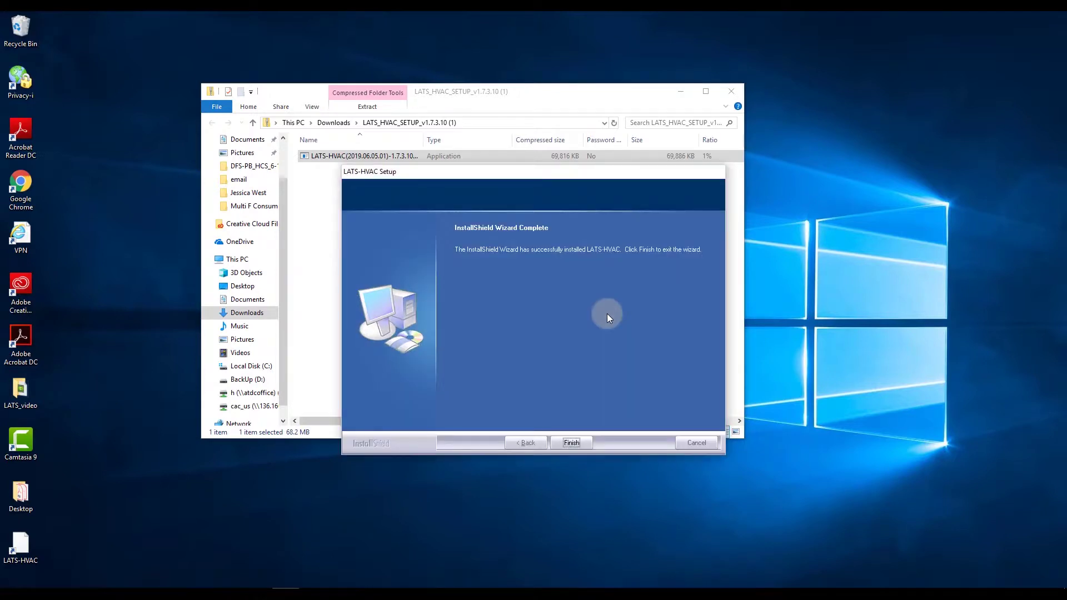
# Finish the installer, close the archive folder and bring up Windows search.
pyautogui.press('Return')
pyautogui.click(731, 92)
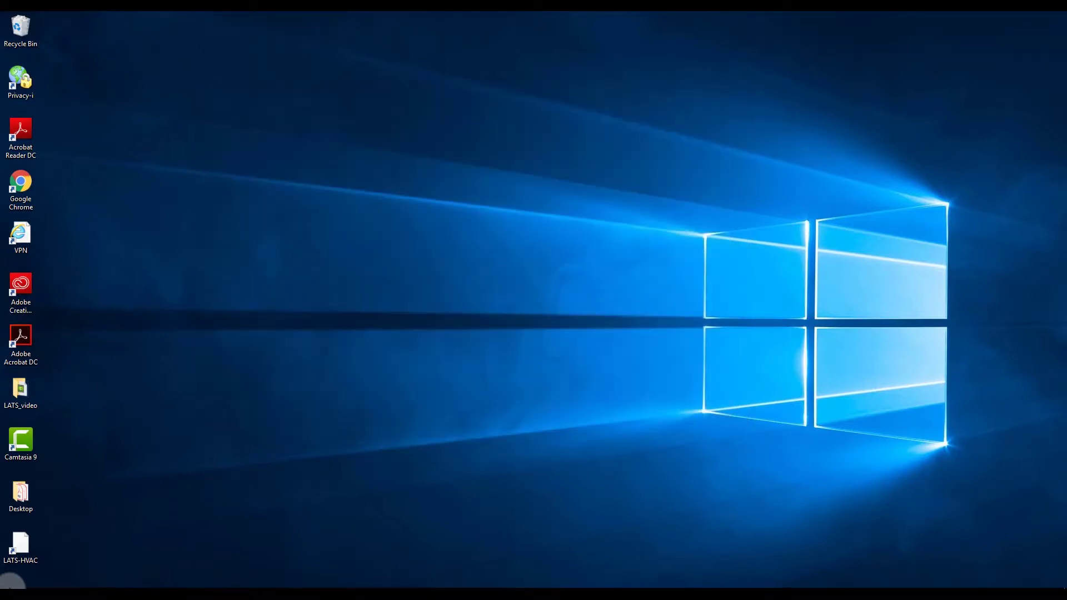
pyautogui.click(34, 594)
pyautogui.write('lats')
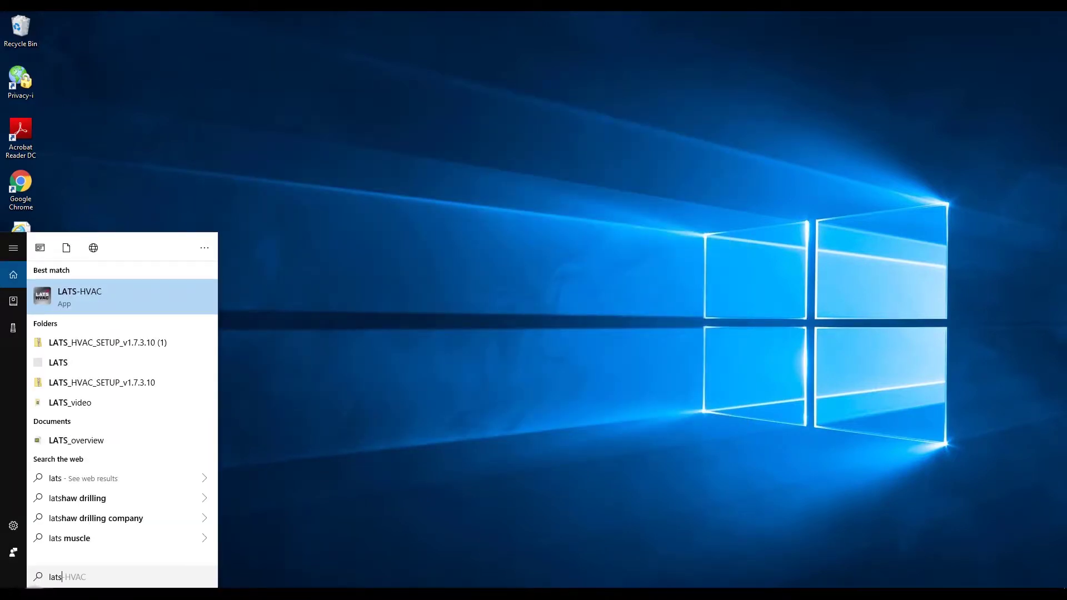
# Launch LATS-HVAC from search results and accept its notice and agreement.
pyautogui.click(114, 299)
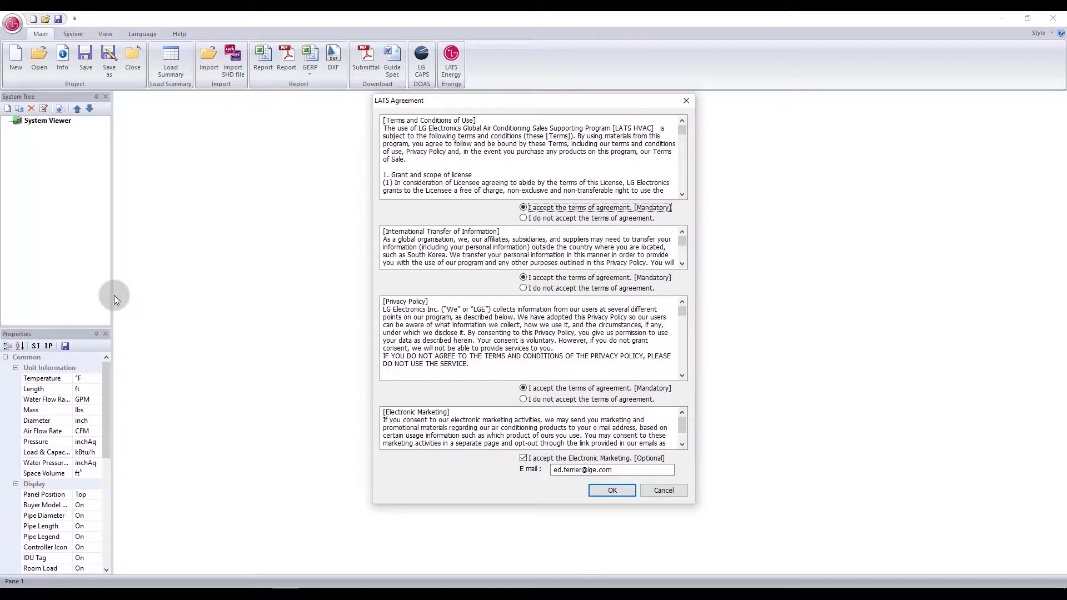
pyautogui.press('Return')
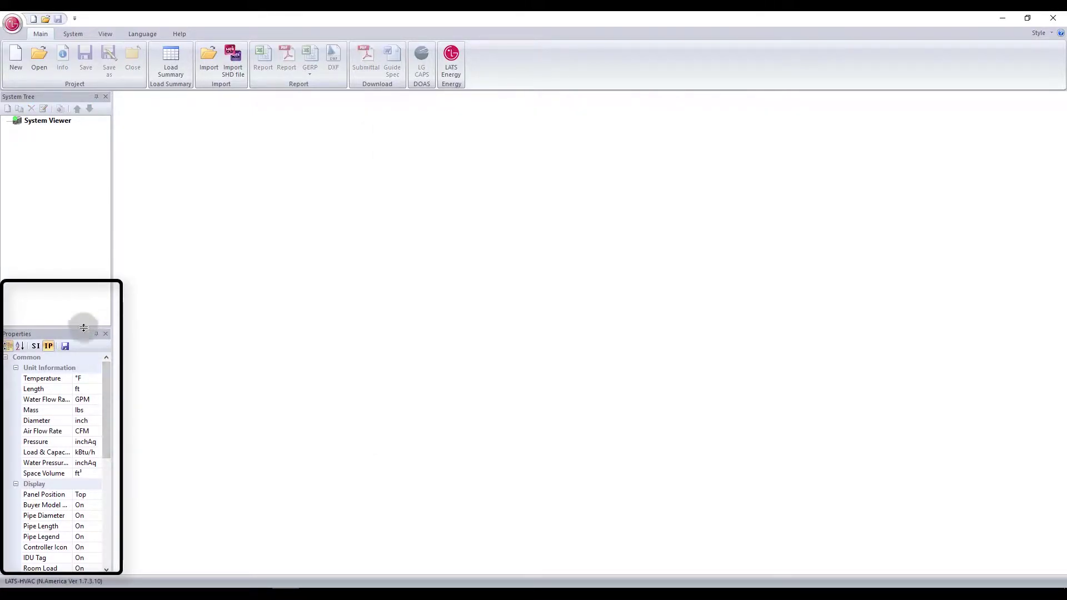
# Enlarge the Properties panel and turn the Altitude setting on.
pyautogui.moveTo(84, 328); pyautogui.dragTo(82, 290)
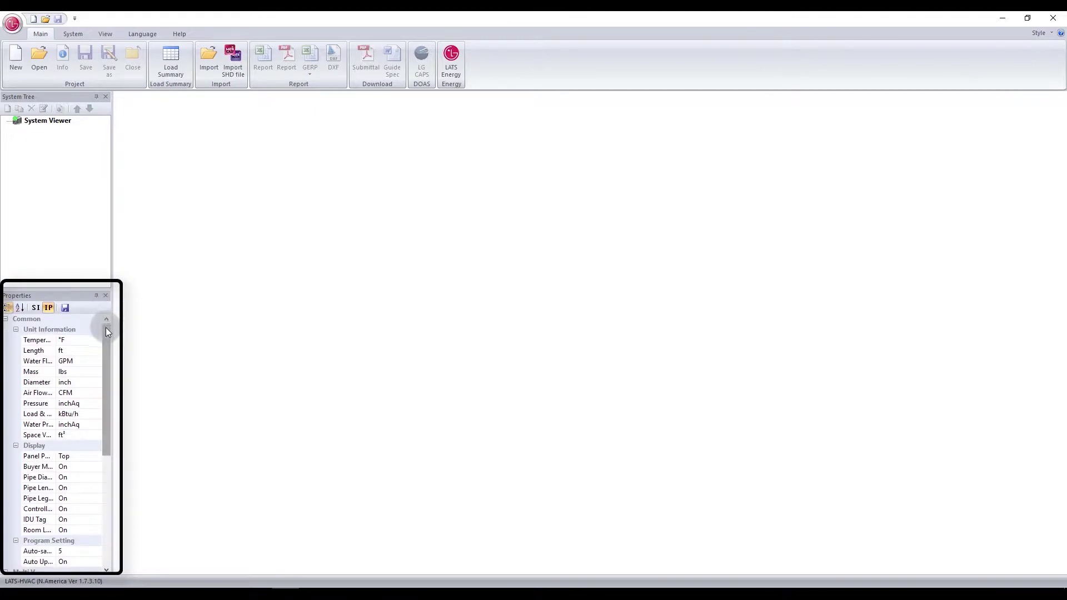
pyautogui.moveTo(106, 327); pyautogui.dragTo(107, 364)
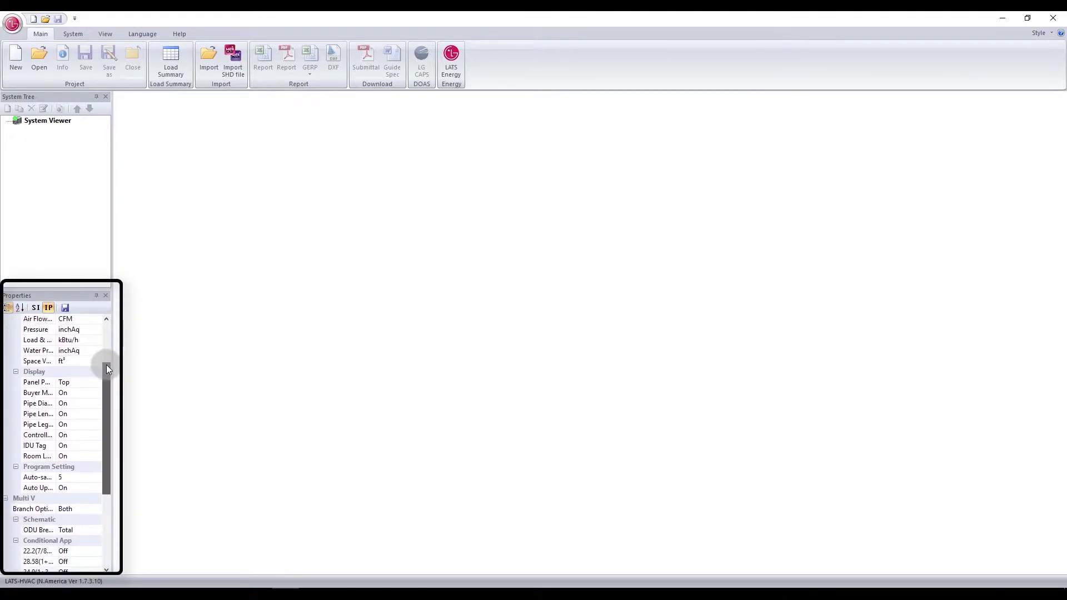
pyautogui.scroll(-2, 78, 336)
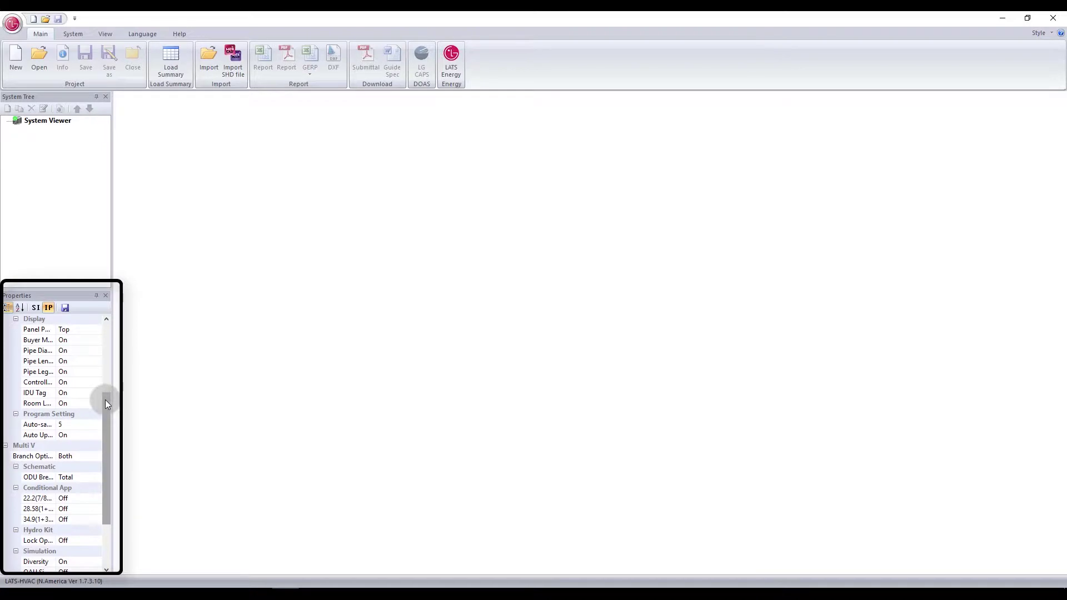
pyautogui.moveTo(105, 399); pyautogui.dragTo(99, 361)
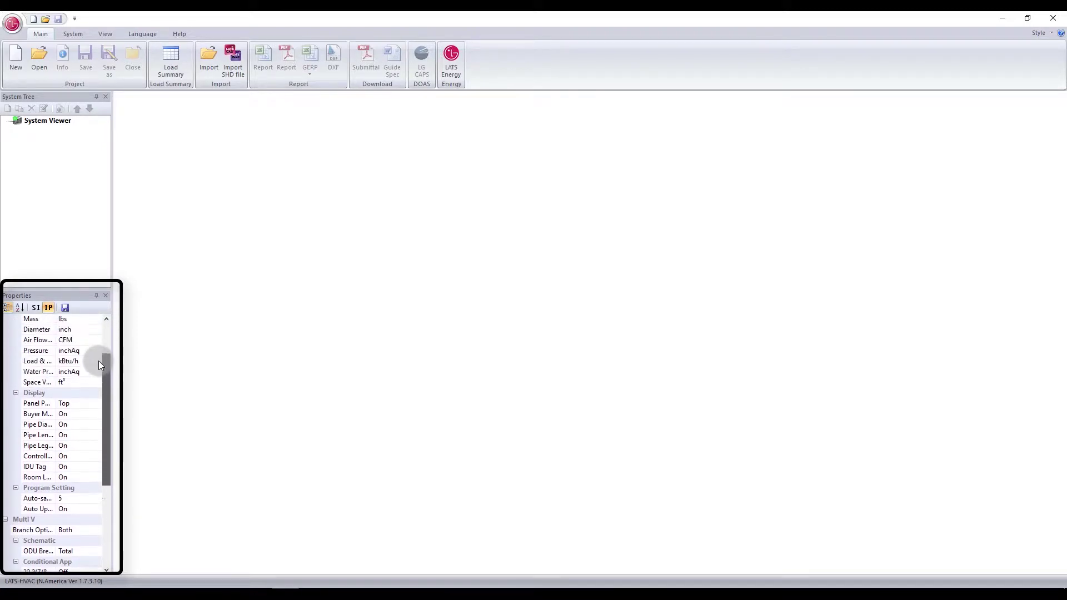
pyautogui.moveTo(99, 359); pyautogui.dragTo(99, 343)
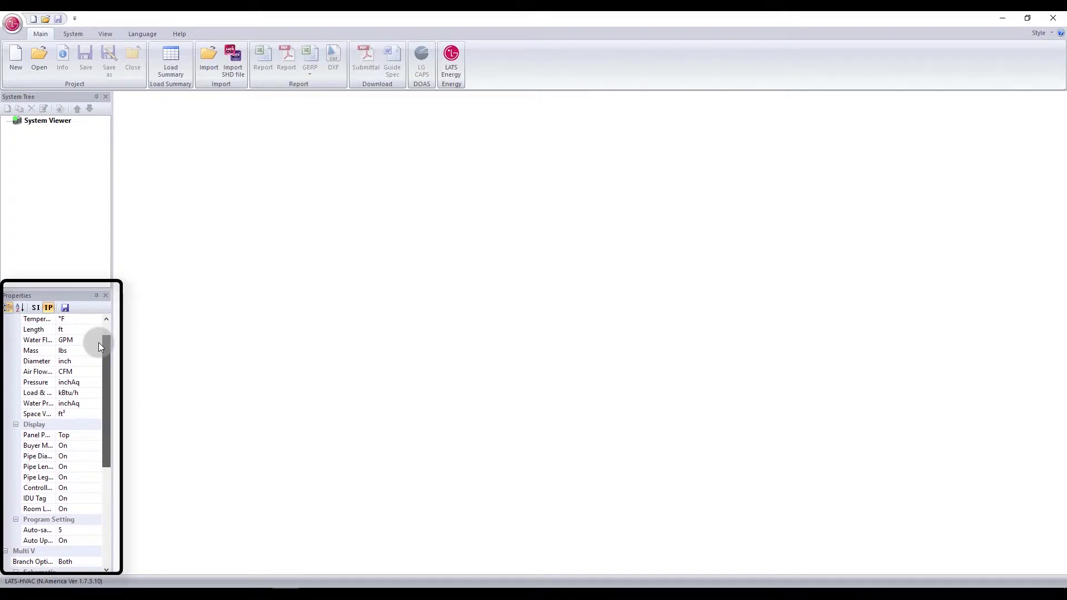
pyautogui.moveTo(98, 343); pyautogui.dragTo(95, 443)
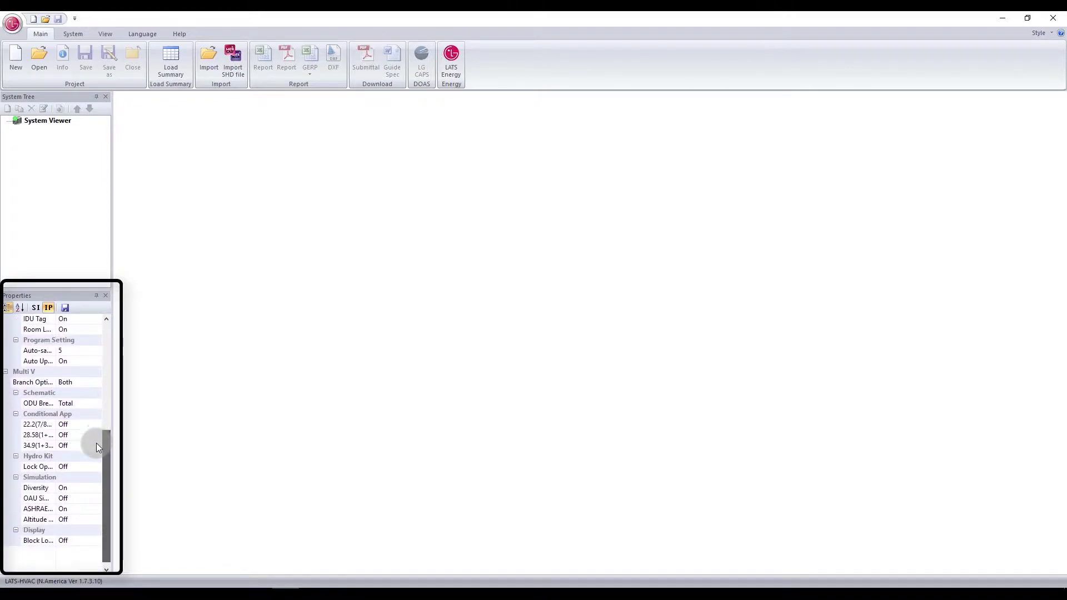
pyautogui.click(72, 519)
pyautogui.click(92, 529)
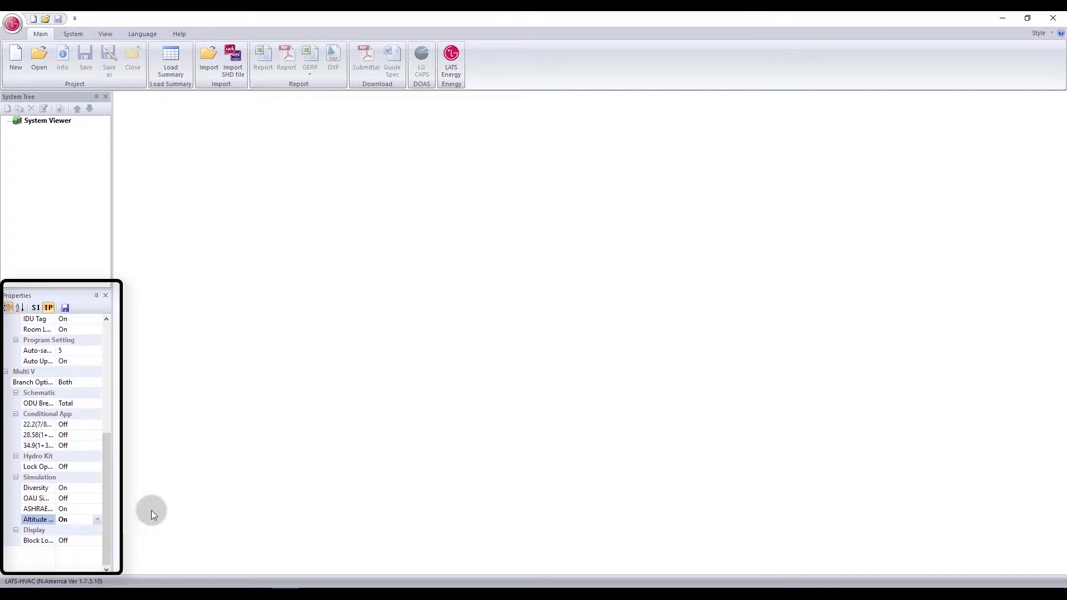
# Set ODU Breaker to Each and save the changed program settings.
pyautogui.click(97, 403)
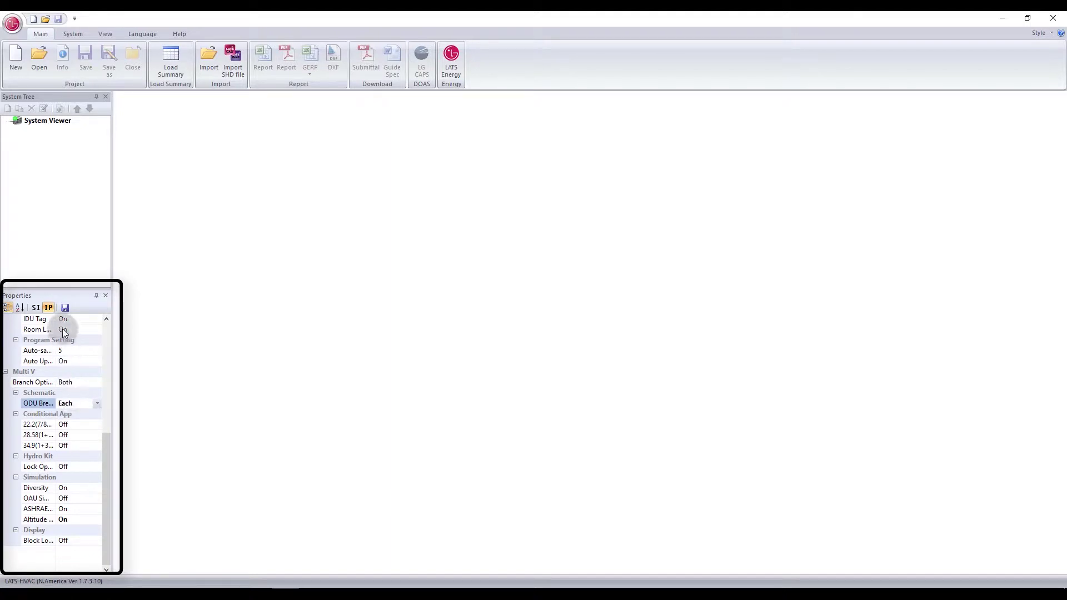
pyautogui.click(65, 308)
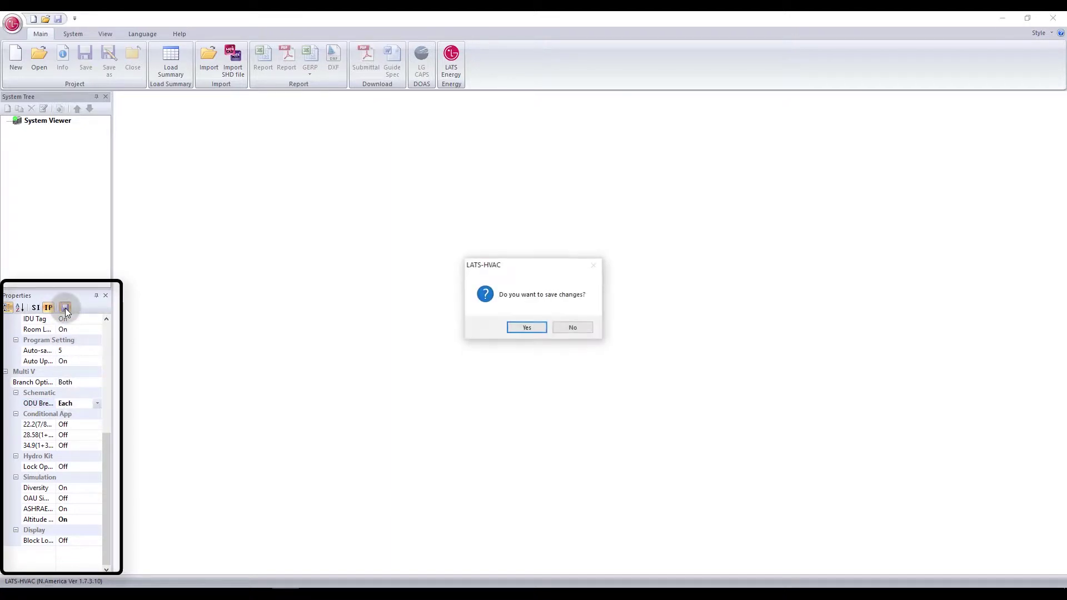
pyautogui.press('Return')
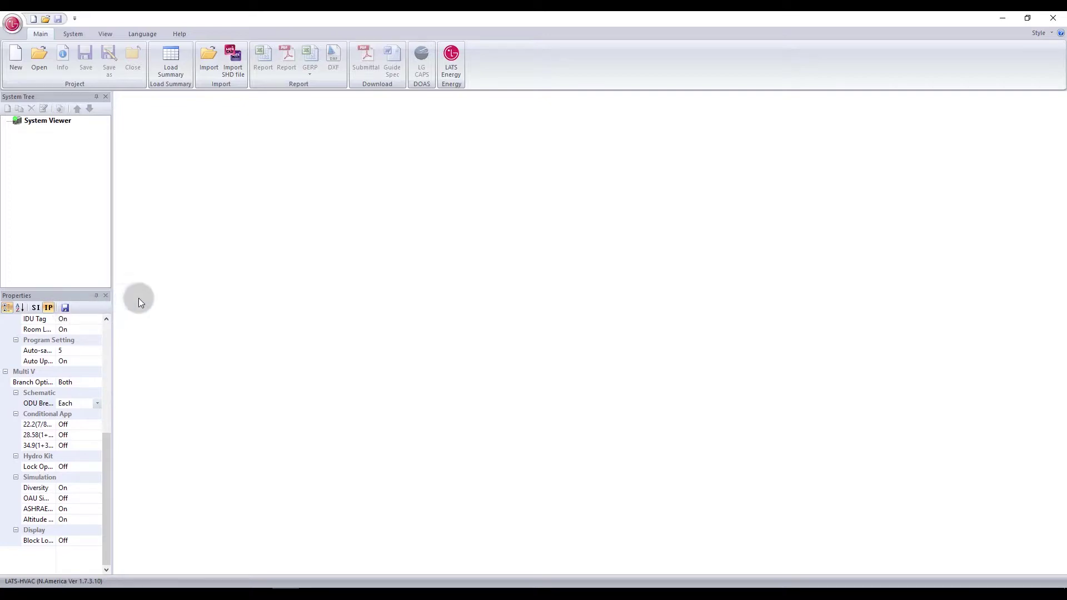
# Hide and reshow the System Tree and Properties panels, then show the Help options.
pyautogui.click(100, 32)
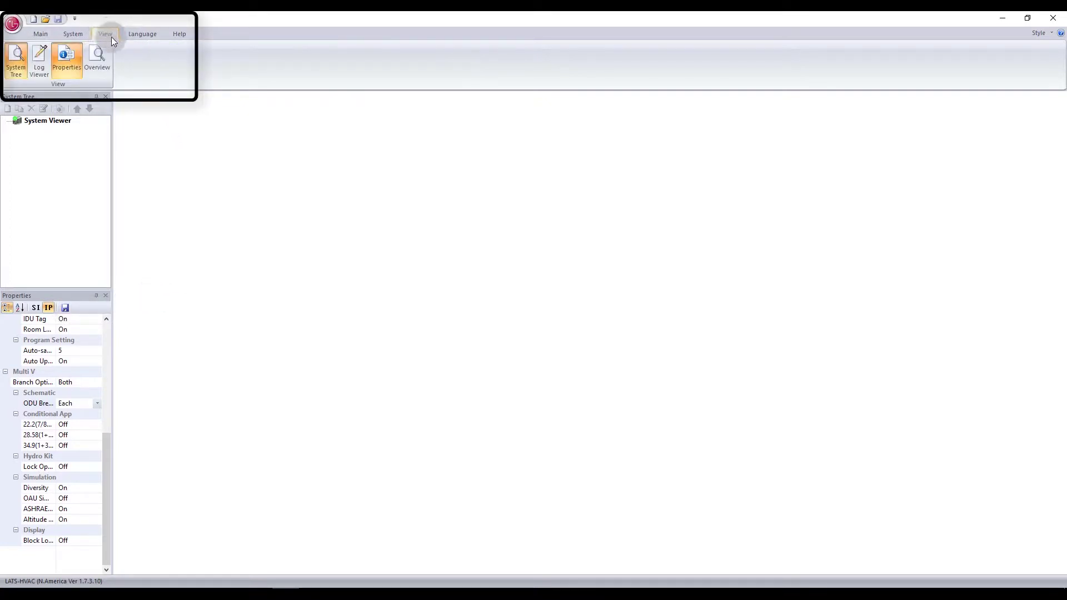
pyautogui.click(15, 54)
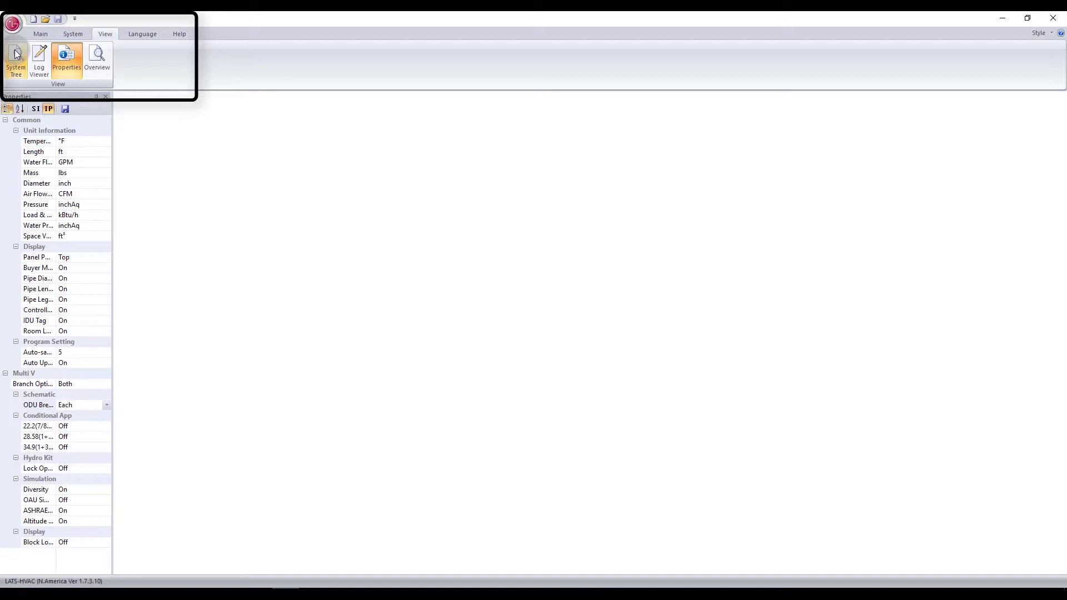
pyautogui.click(15, 53)
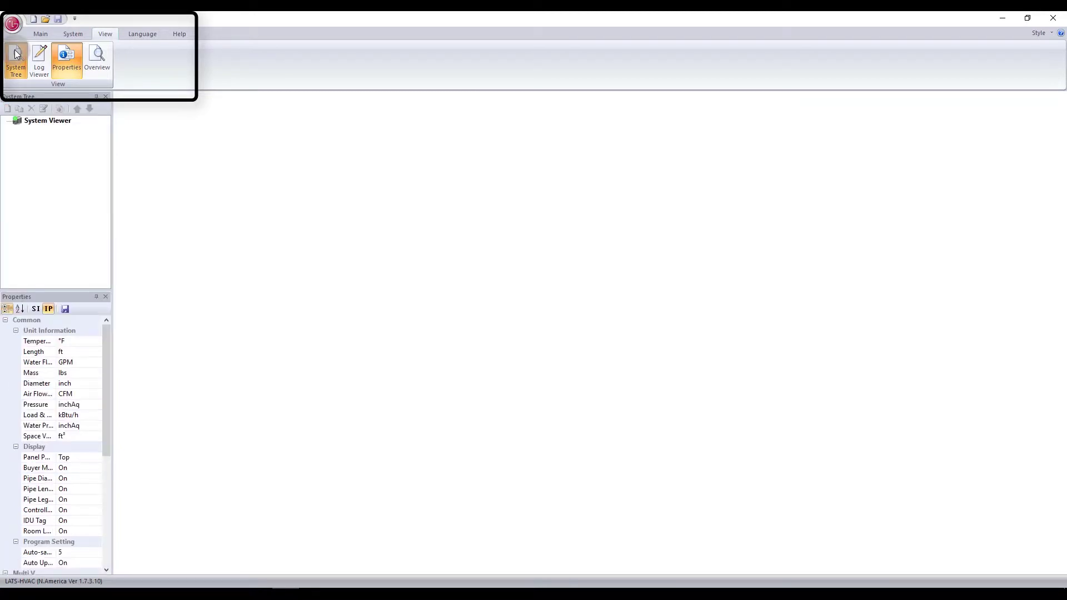
pyautogui.click(58, 60)
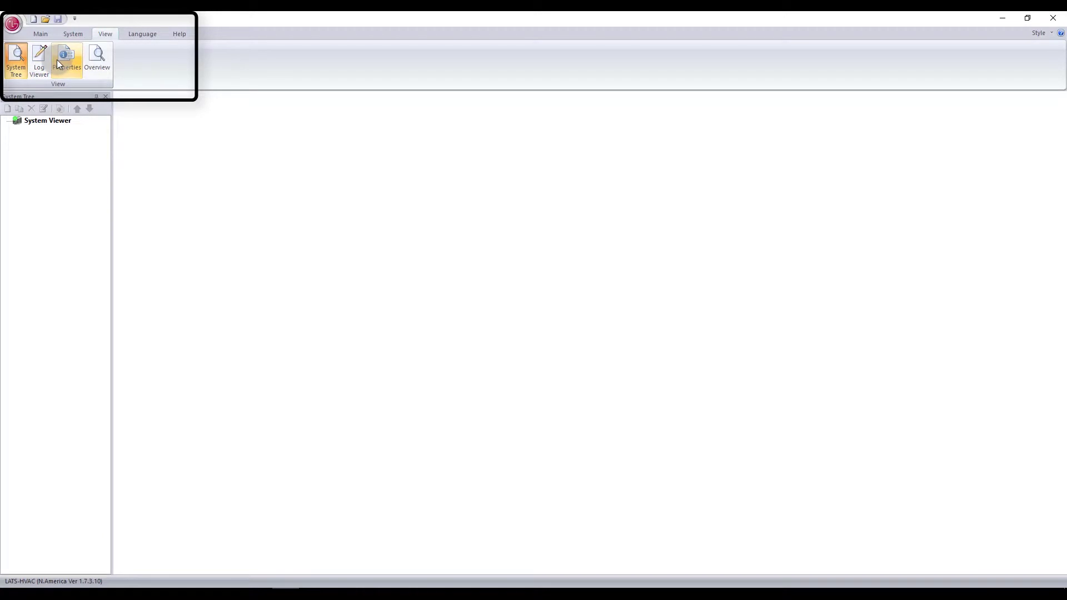
pyautogui.click(59, 63)
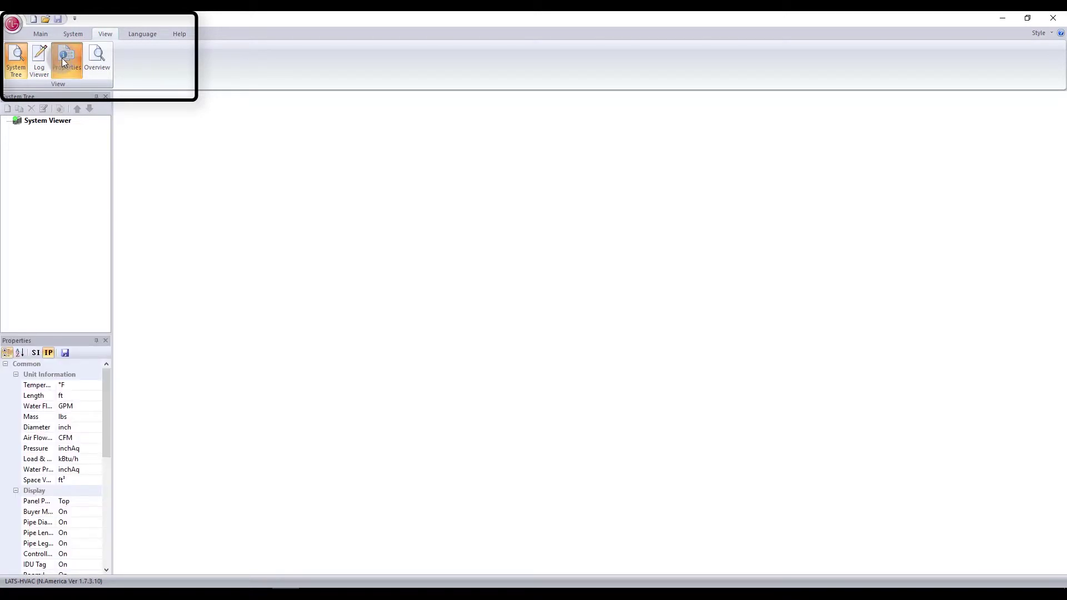
pyautogui.click(181, 36)
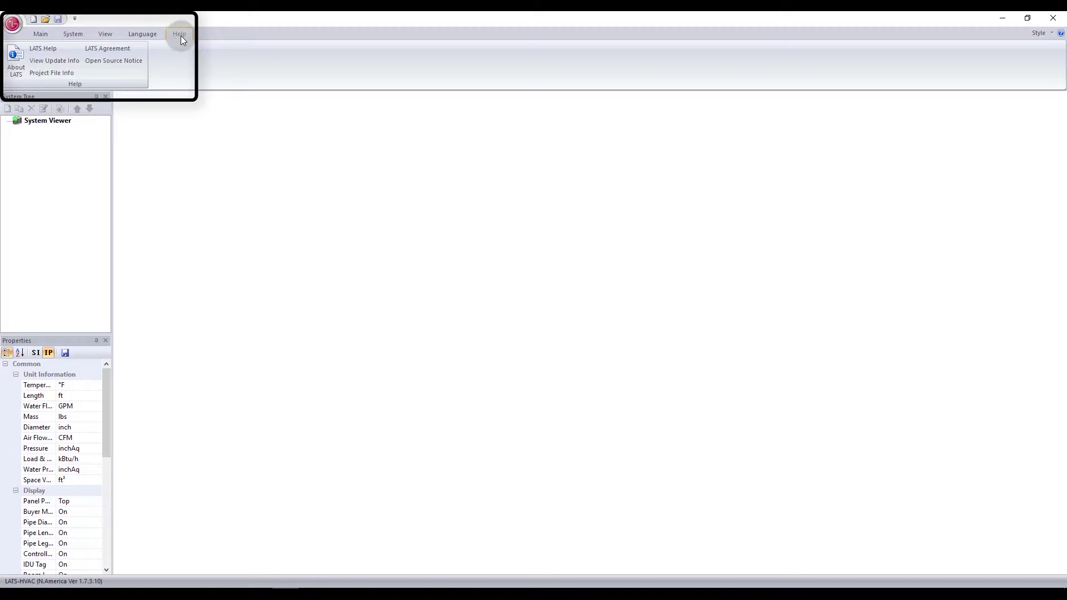
pyautogui.click(12, 61)
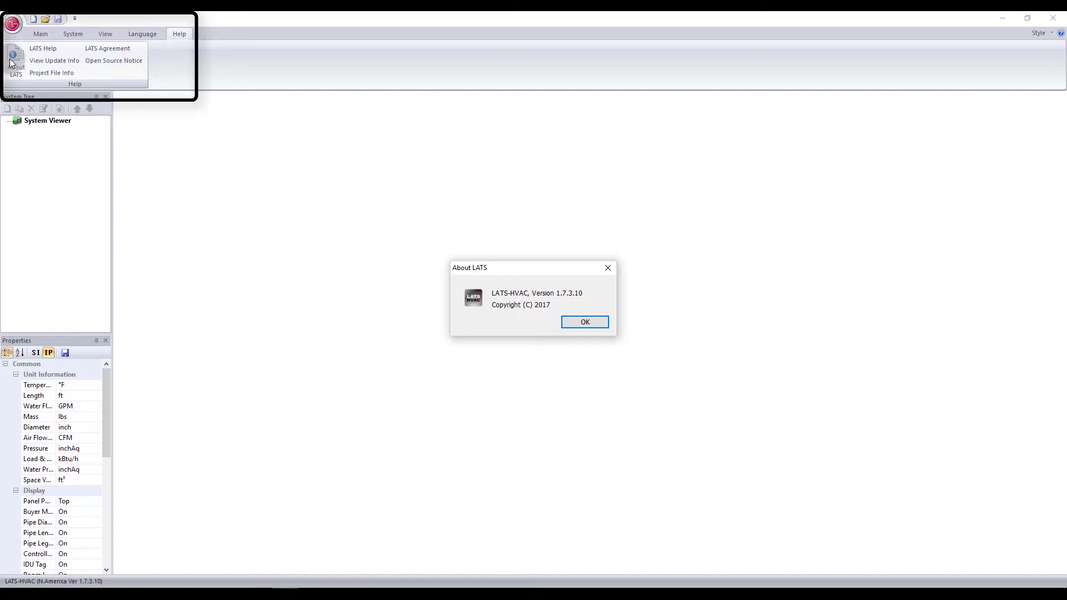
pyautogui.press('Return')
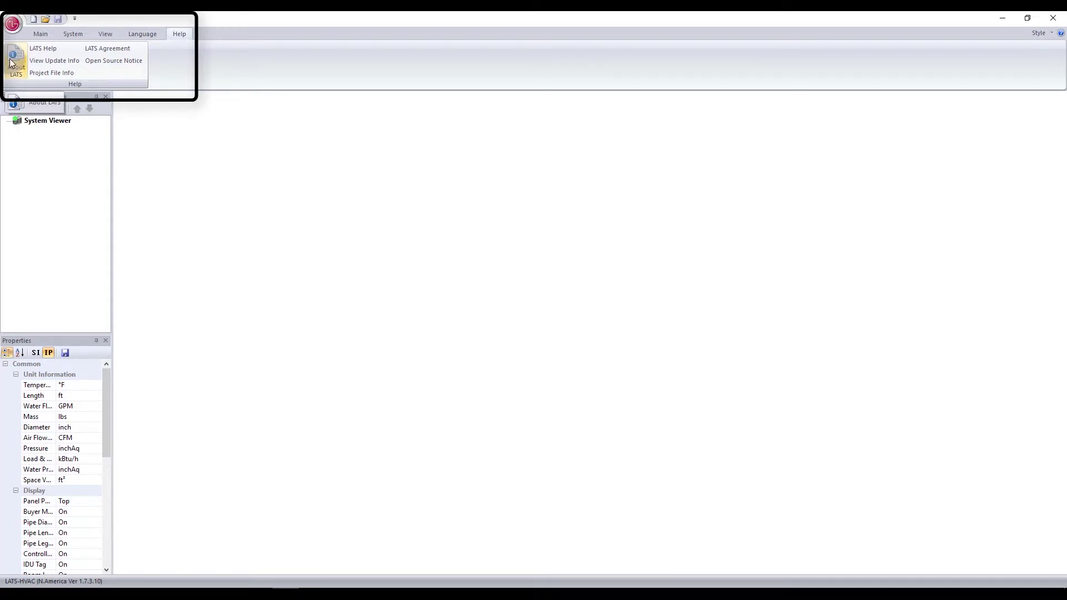
pyautogui.click(39, 73)
pyautogui.press('Return')
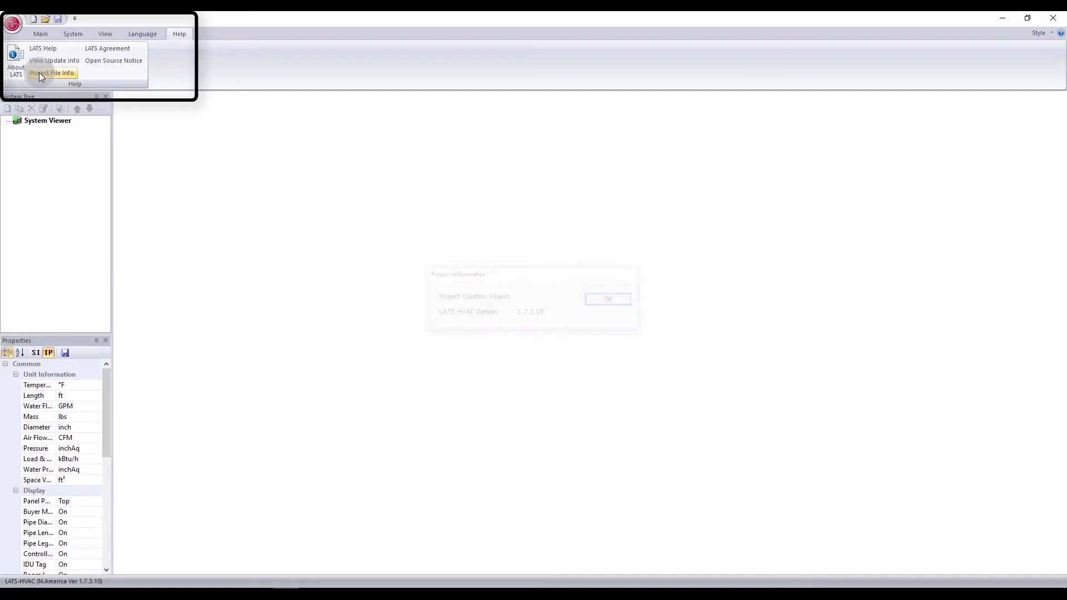
pyautogui.click(42, 35)
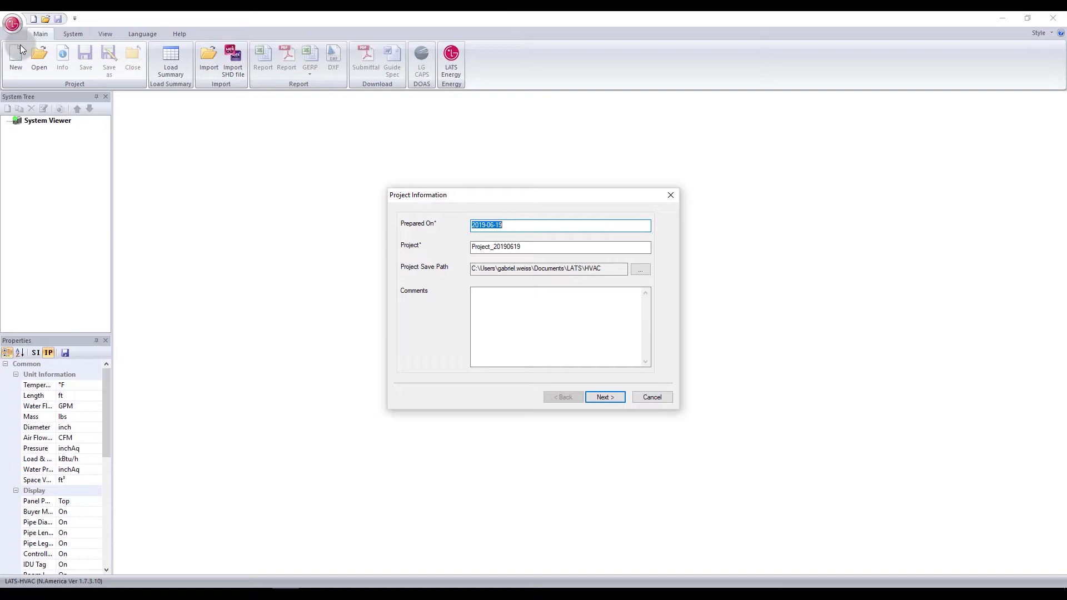
# Create Project_20190619 with Atlanta design conditions and add a Multi V system.
pyautogui.click(608, 401)
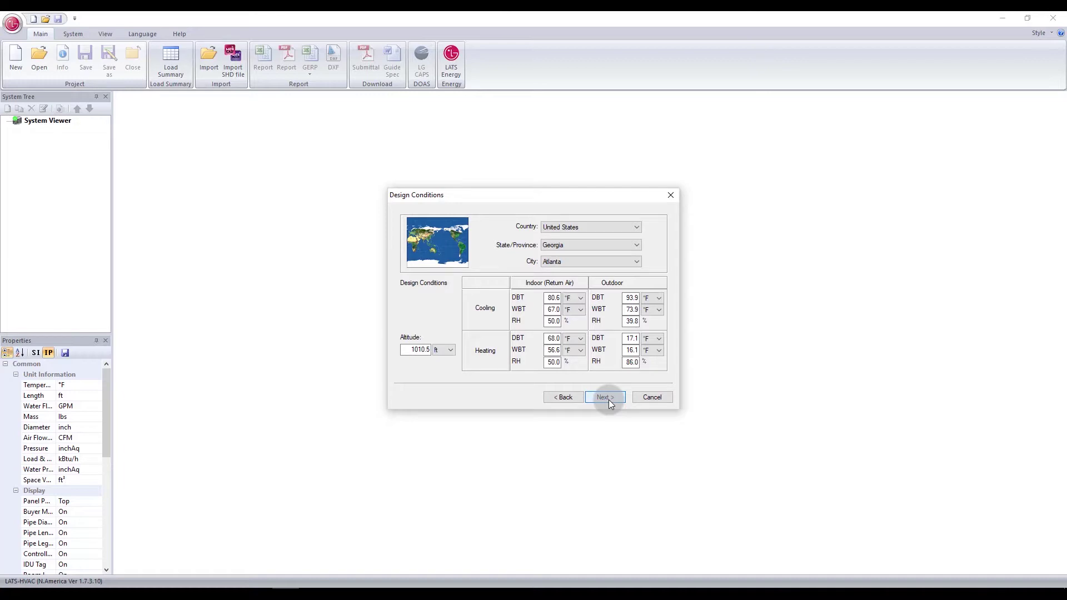
pyautogui.click(609, 399)
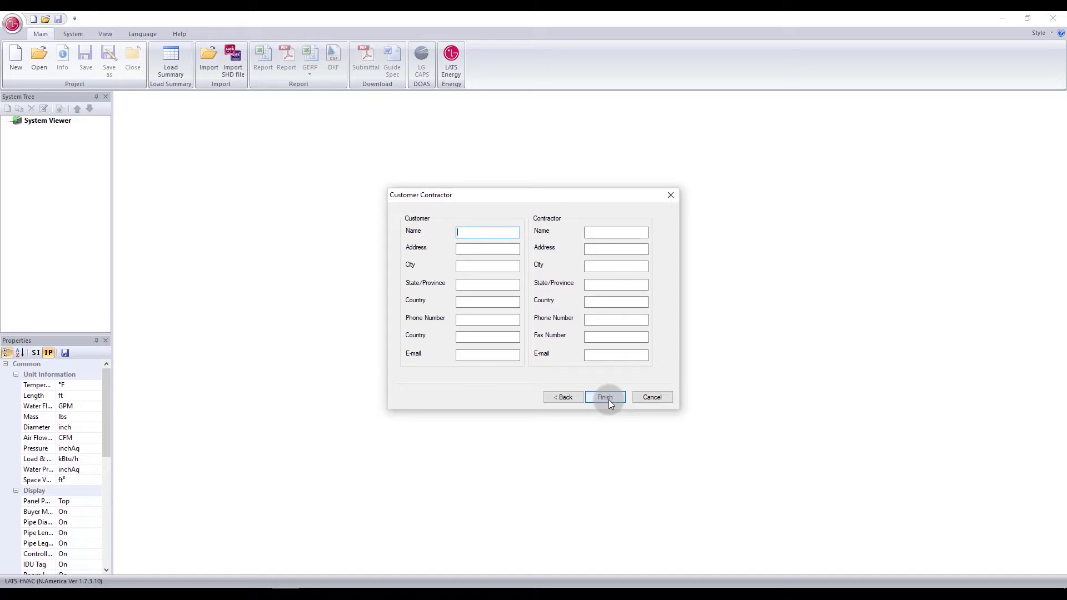
pyautogui.click(609, 399)
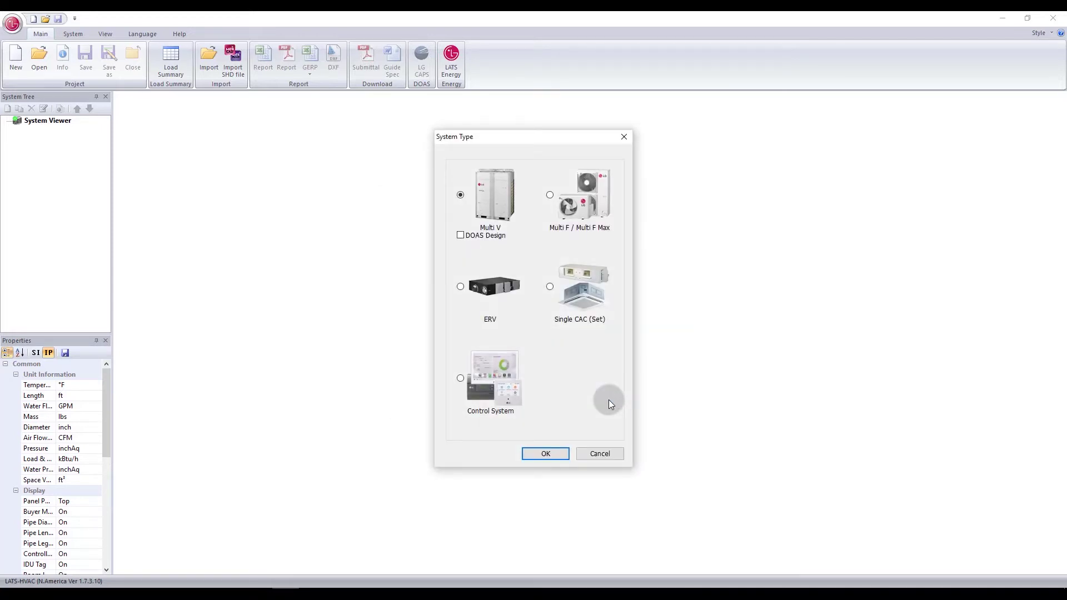
pyautogui.click(561, 454)
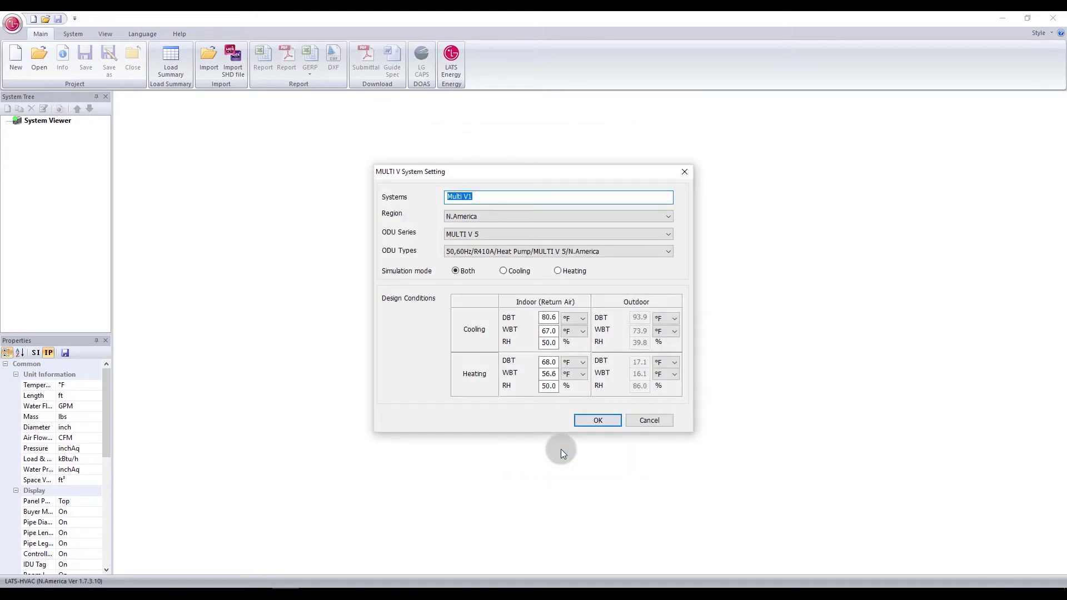
pyautogui.click(583, 423)
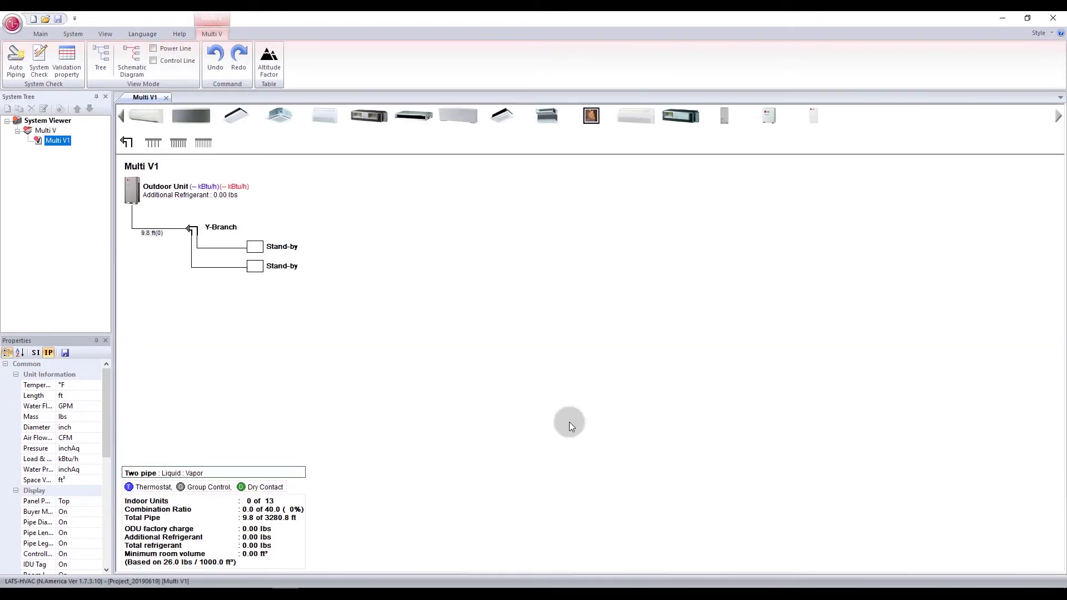
# Add Floor001 and Floor002 in the Load Summary and confirm with OK.
pyautogui.click(39, 34)
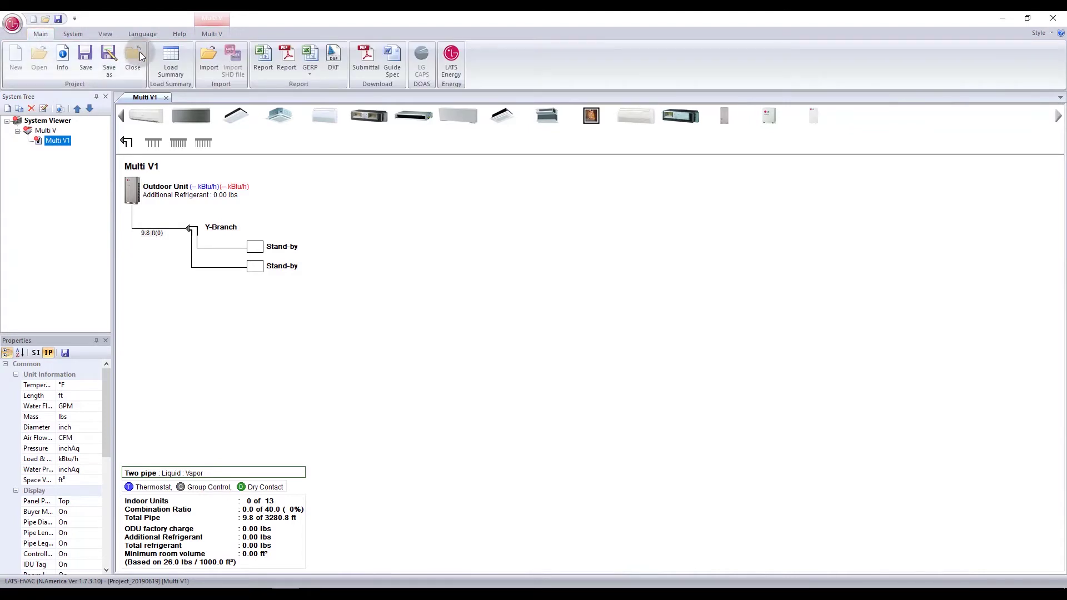
pyautogui.click(170, 60)
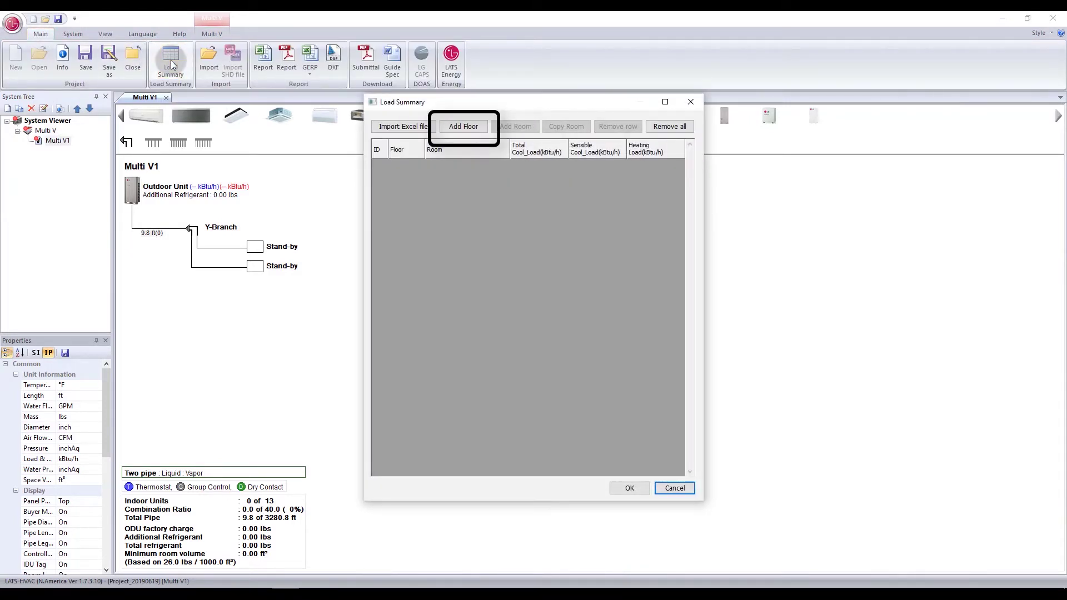
pyautogui.click(475, 126)
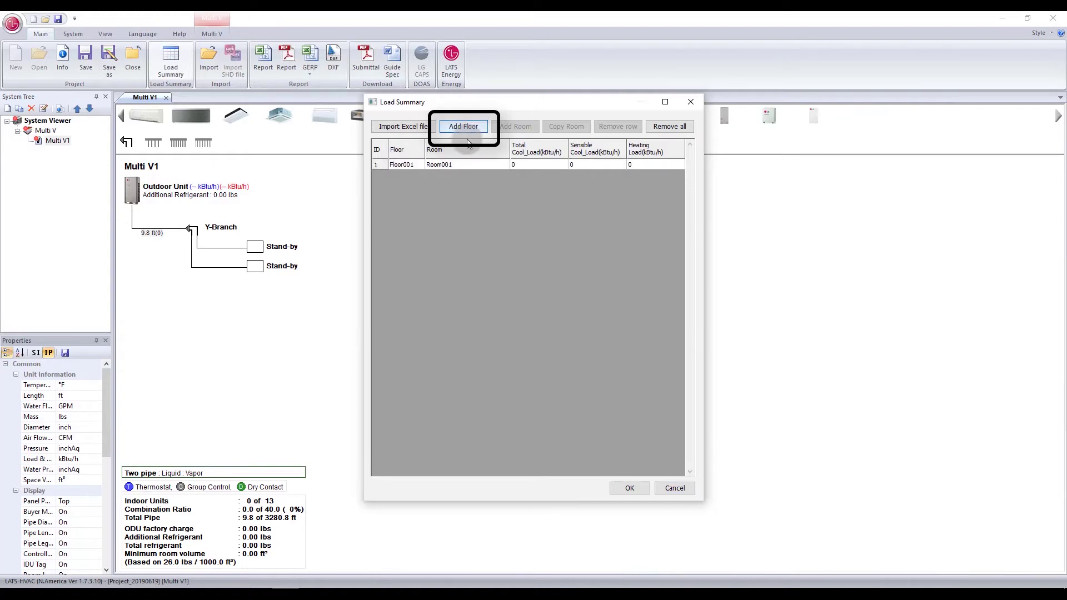
pyautogui.click(451, 128)
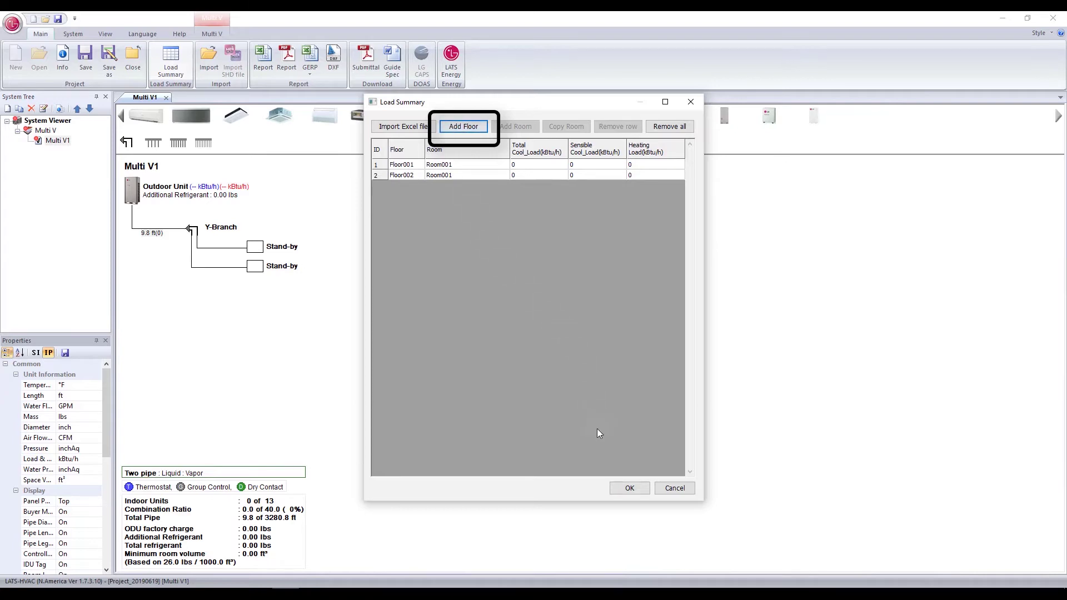
pyautogui.click(630, 494)
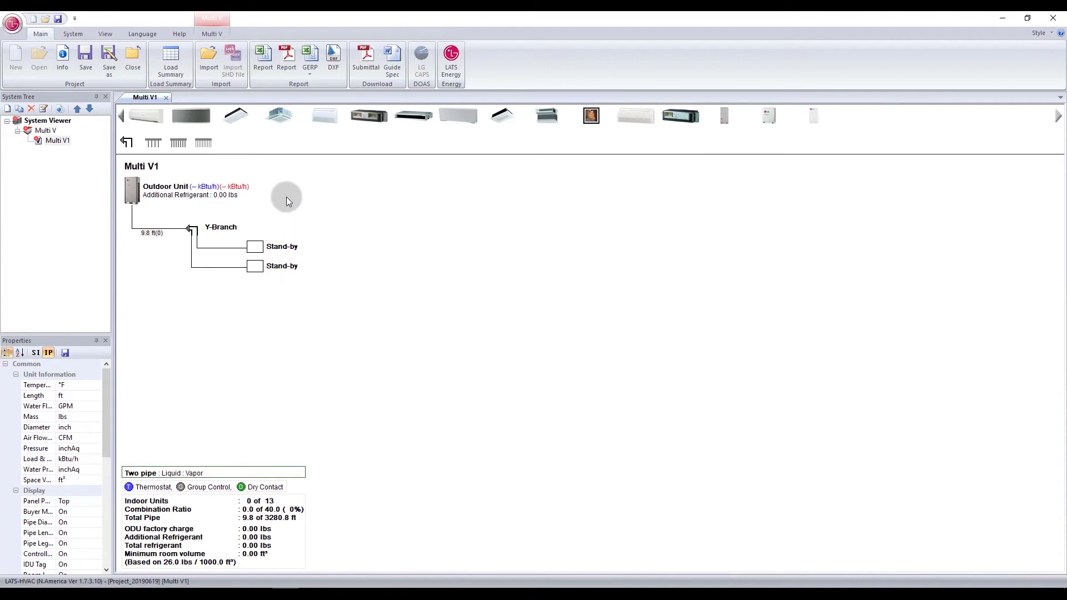
pyautogui.click(205, 75)
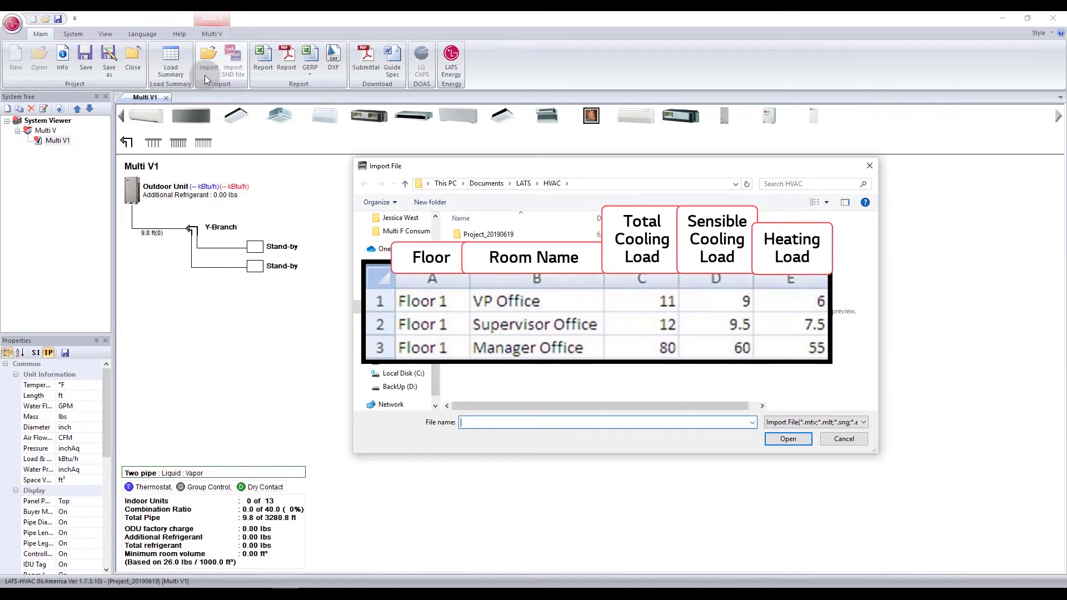
pyautogui.click(852, 444)
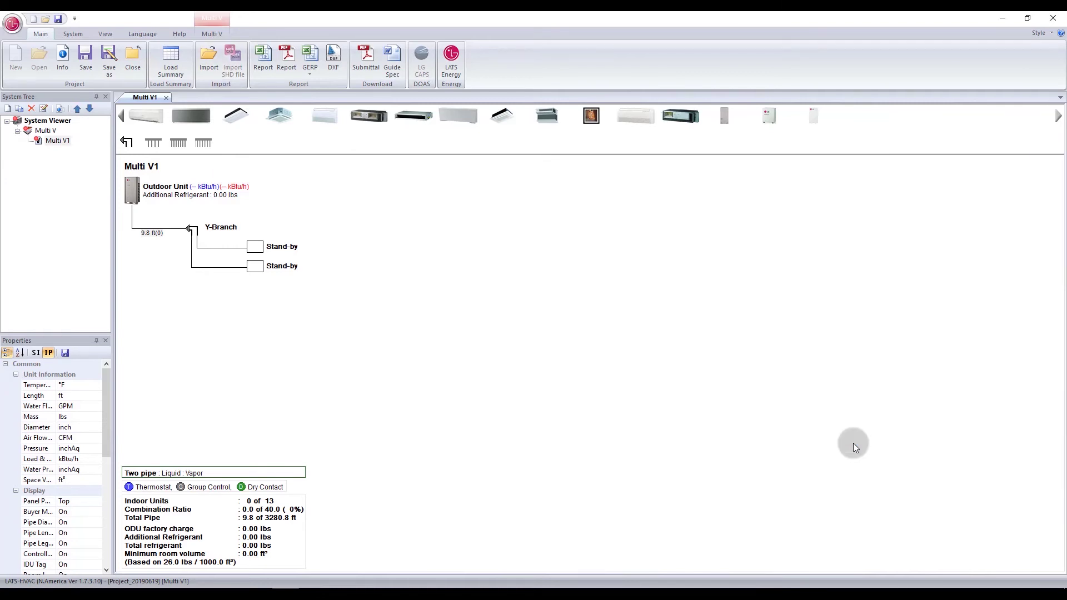
# Show the System tab commands above the Multi V1 schematic.
pyautogui.click(82, 35)
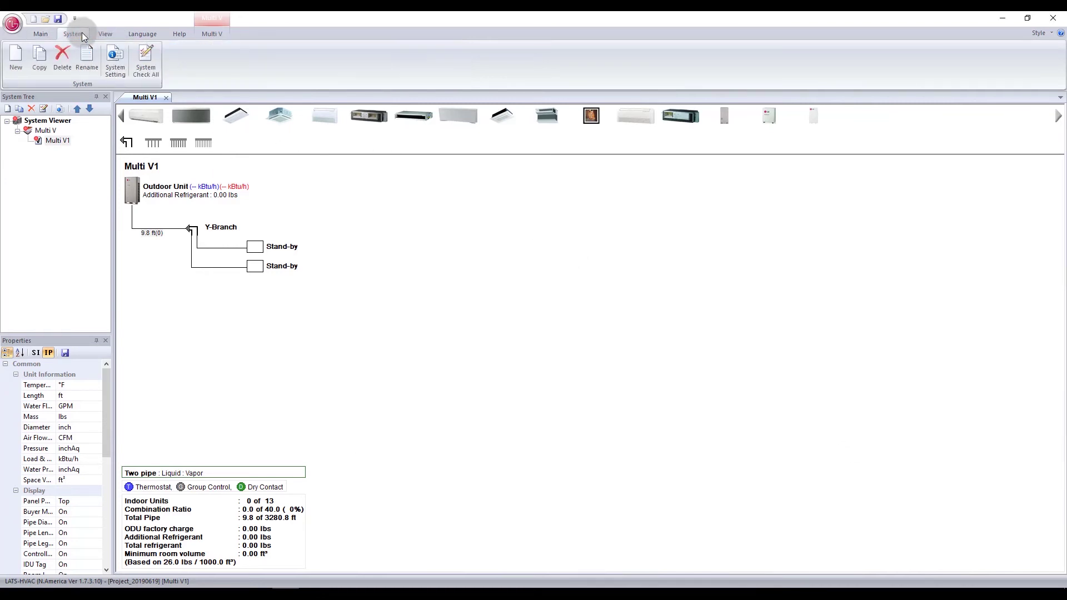